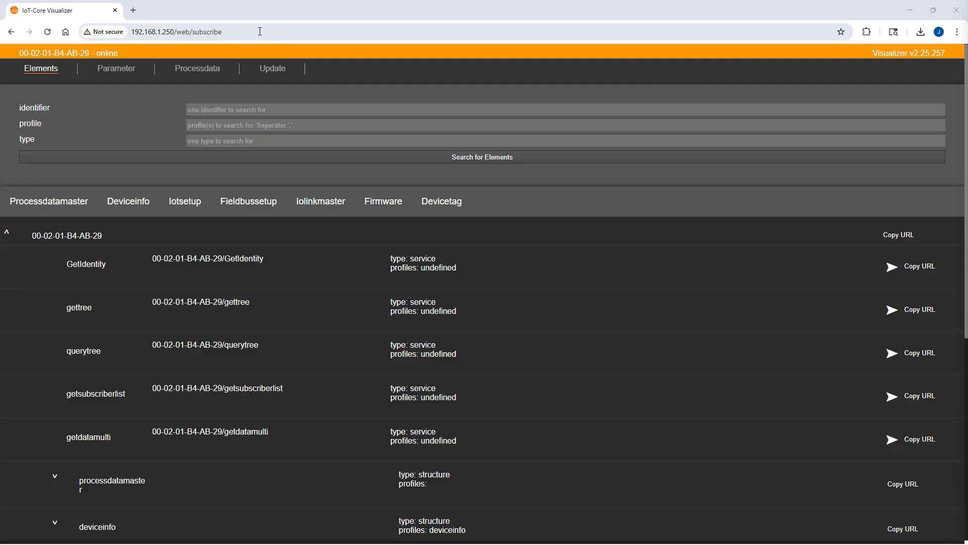
Set the opcua_server parameter in the IoT setup to enabled and write it to the device
click(259, 31)
key(ctrl+a)
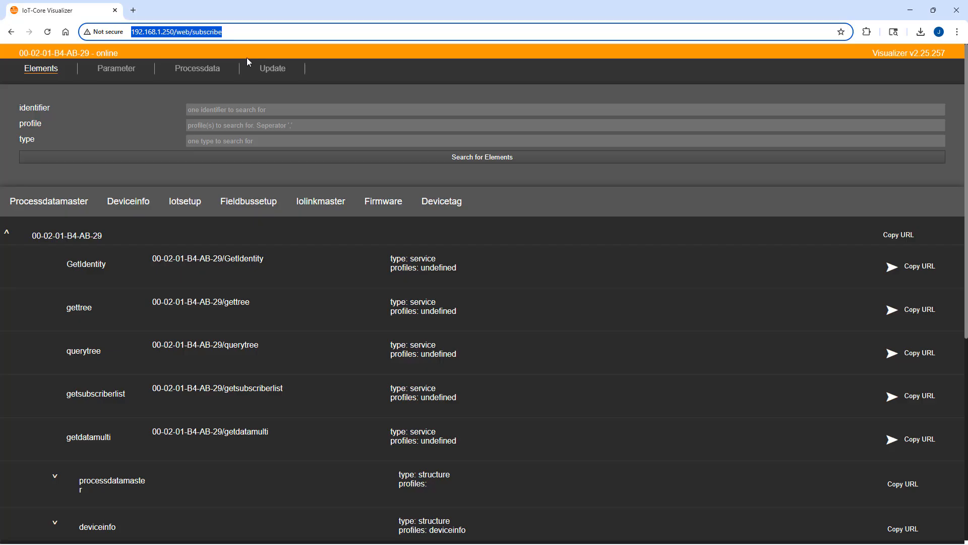
click(123, 69)
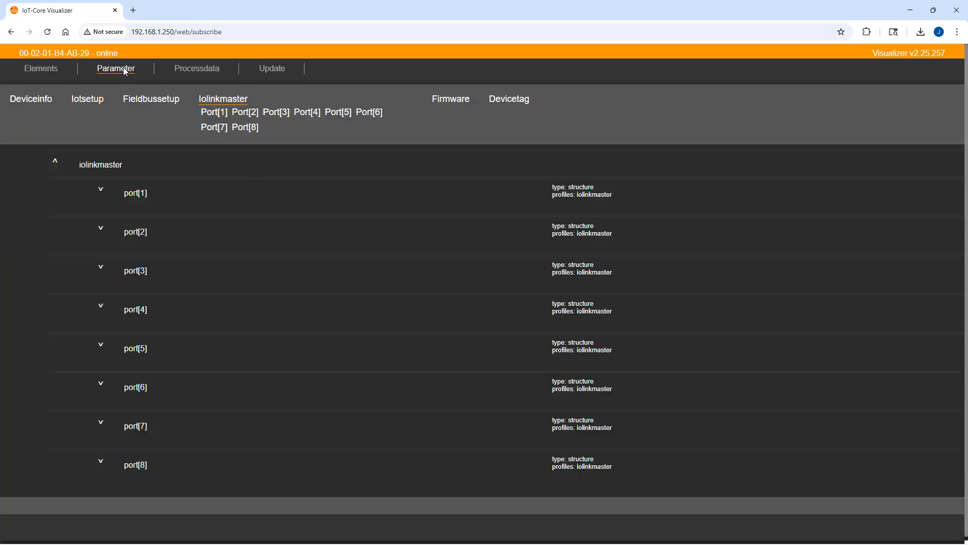
click(81, 98)
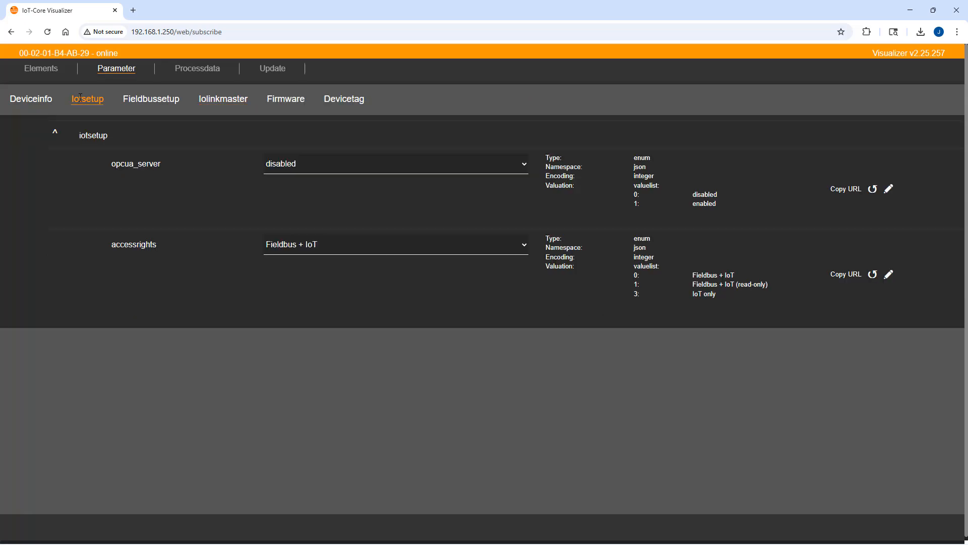
click(525, 164)
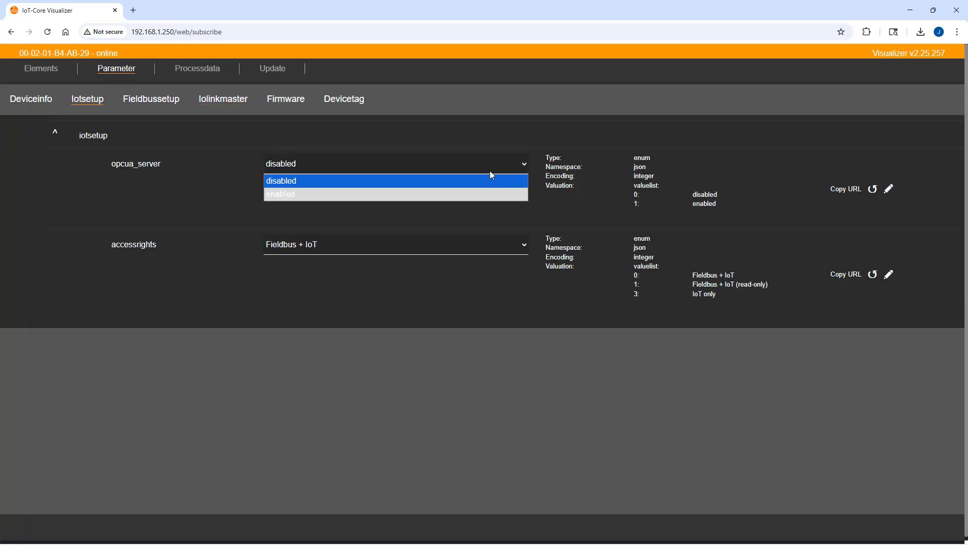
click(308, 195)
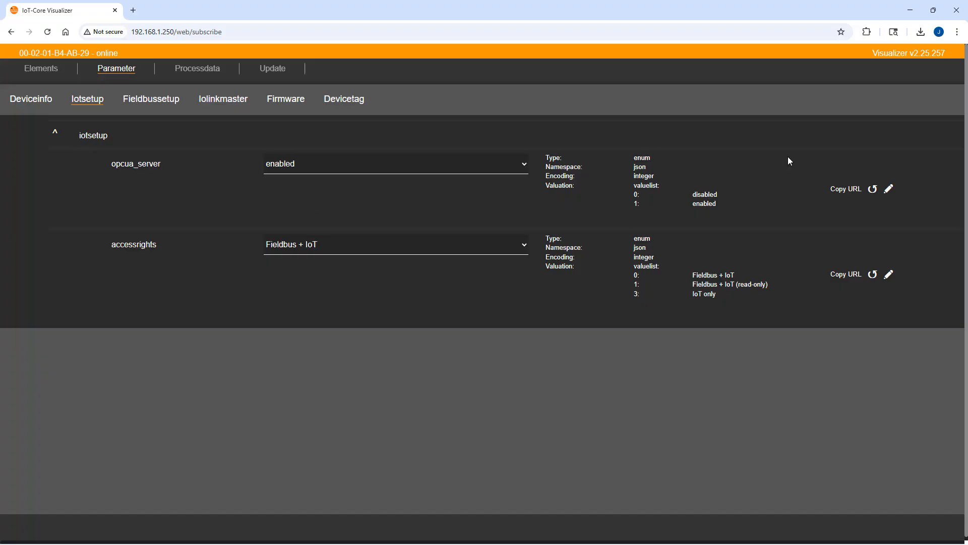
click(890, 189)
click(877, 192)
Set output_select_control of IO-Link master port[1] to OPC_UA / IoT and write it to the device
click(218, 99)
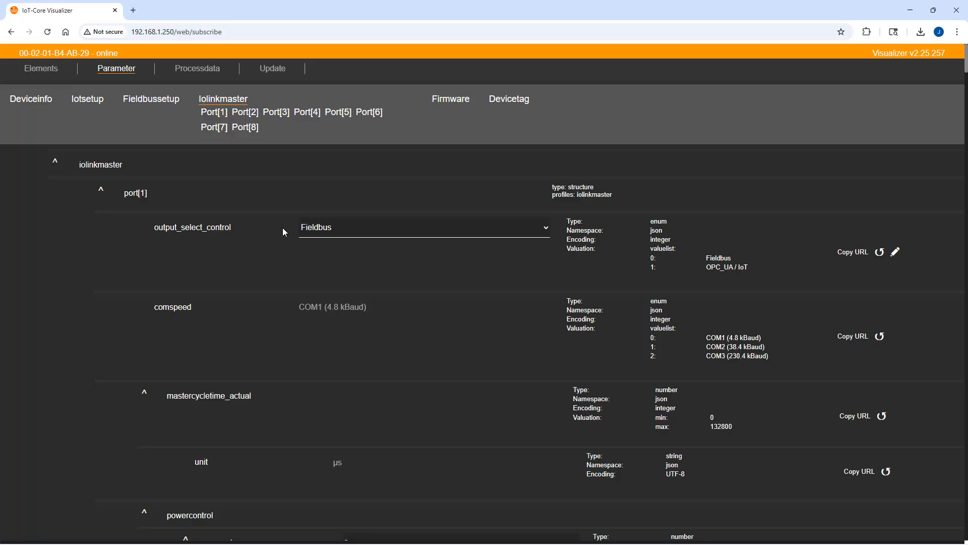
click(537, 230)
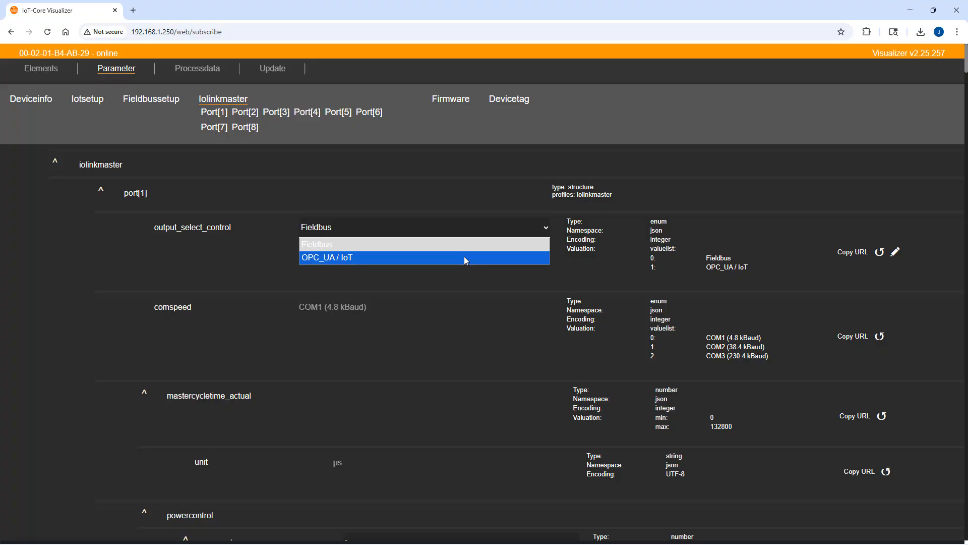
click(465, 258)
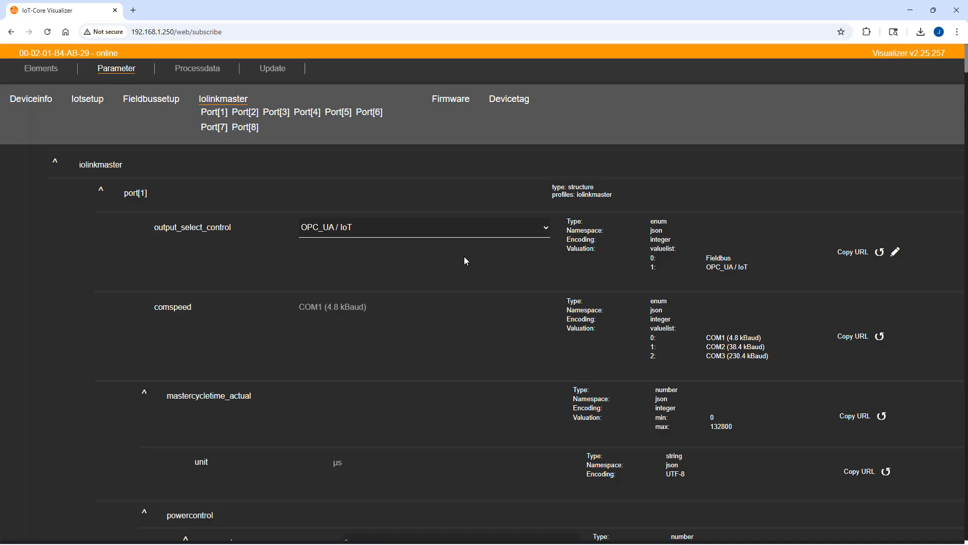
scroll(464, 258, down, 5)
scroll(464, 258, down, 2)
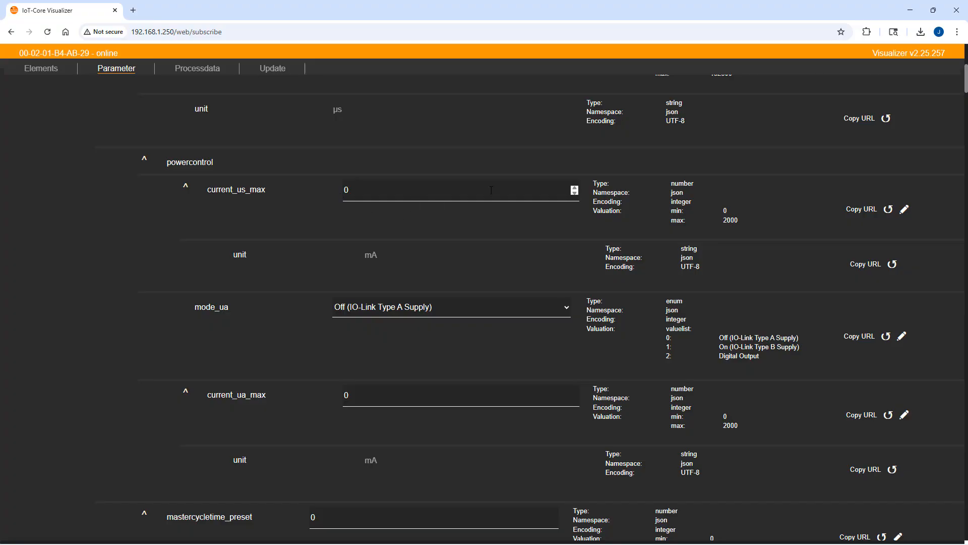
scroll(492, 190, up, 5)
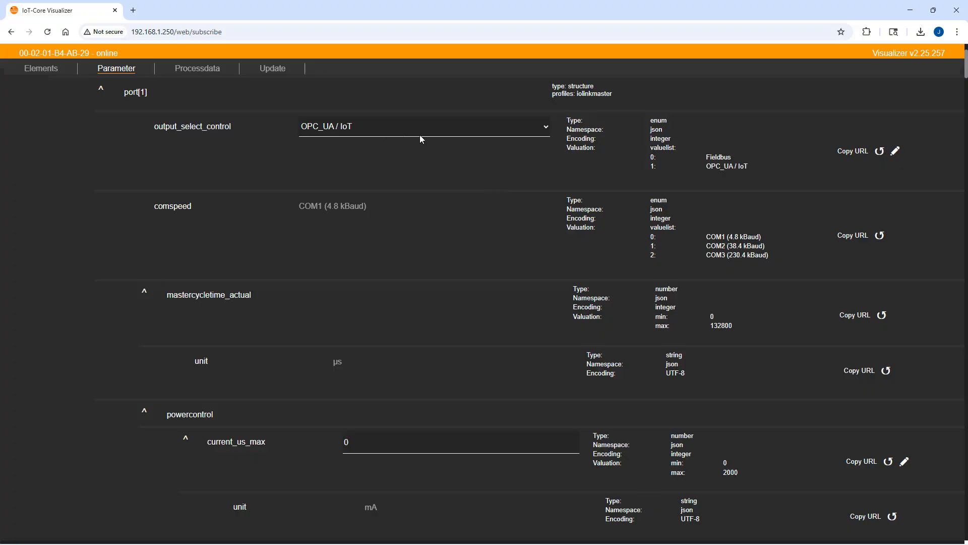
click(898, 152)
Set current_us_max and current_ua_max of port[1] to 2000 mA and write both values to the device
scroll(395, 156, down, 4)
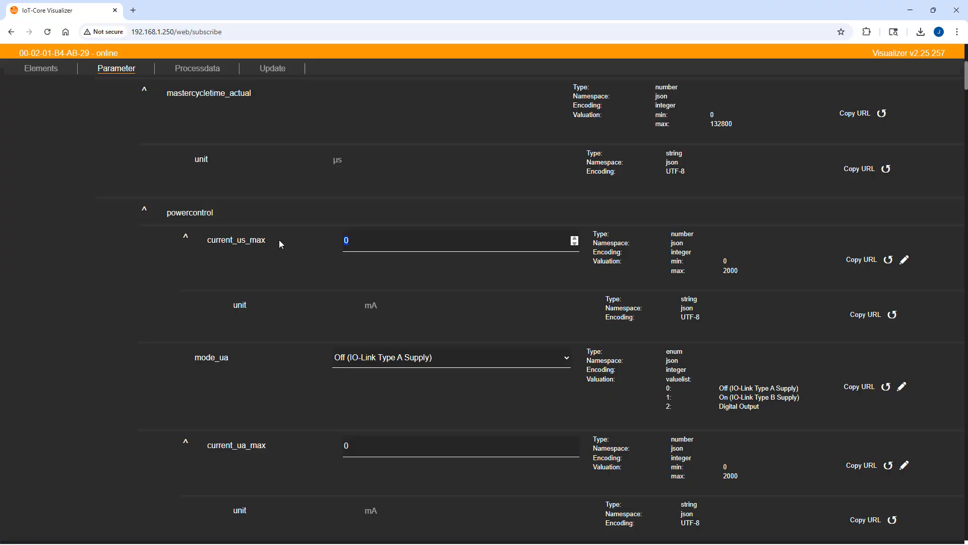
text(2000)
click(906, 260)
double_click(346, 446)
text(2000)
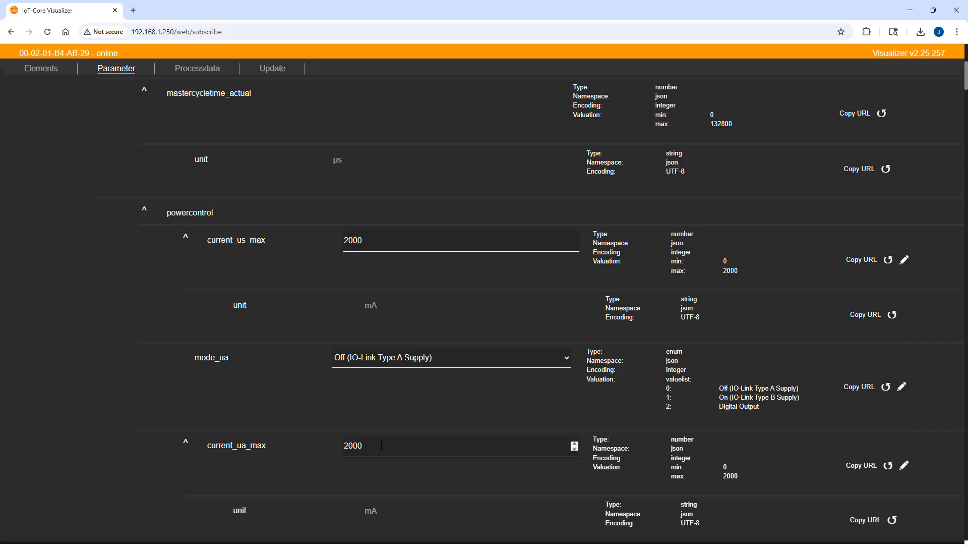
click(906, 466)
Open the output_select_control choices of port[2]
scroll(684, 332, down, 5)
scroll(685, 332, down, 10)
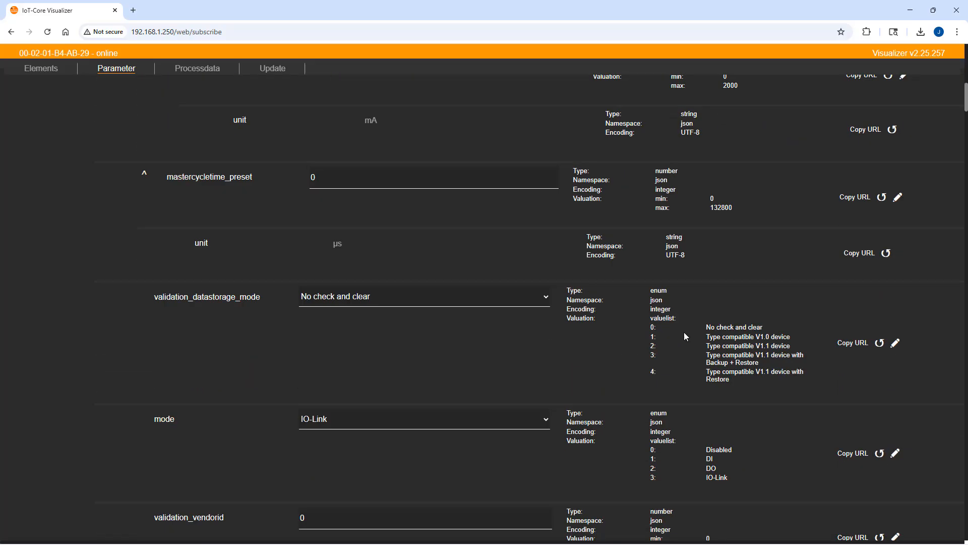
click(471, 184)
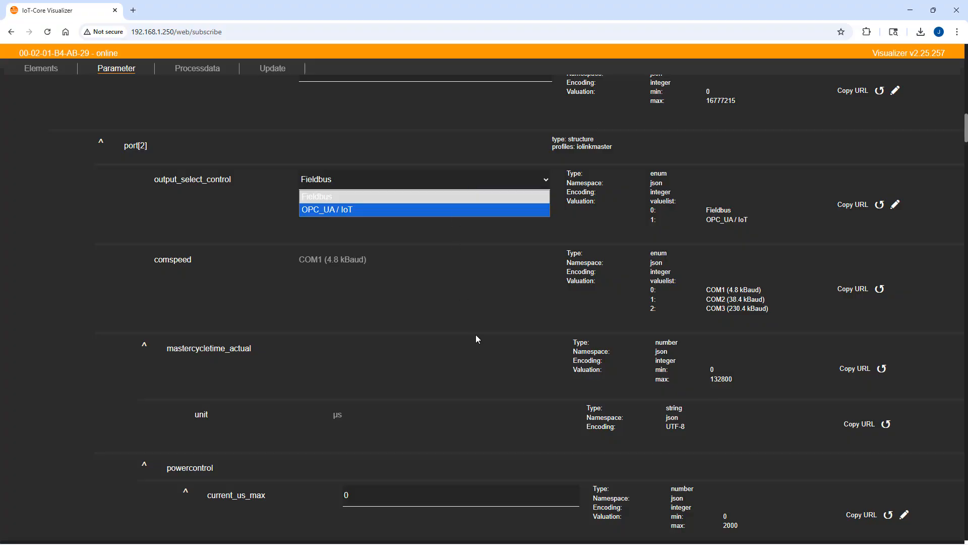
Set current_us_max and current_ua_max of port[2] to 2000 mA and write both values to the device
scroll(476, 338, down, 4)
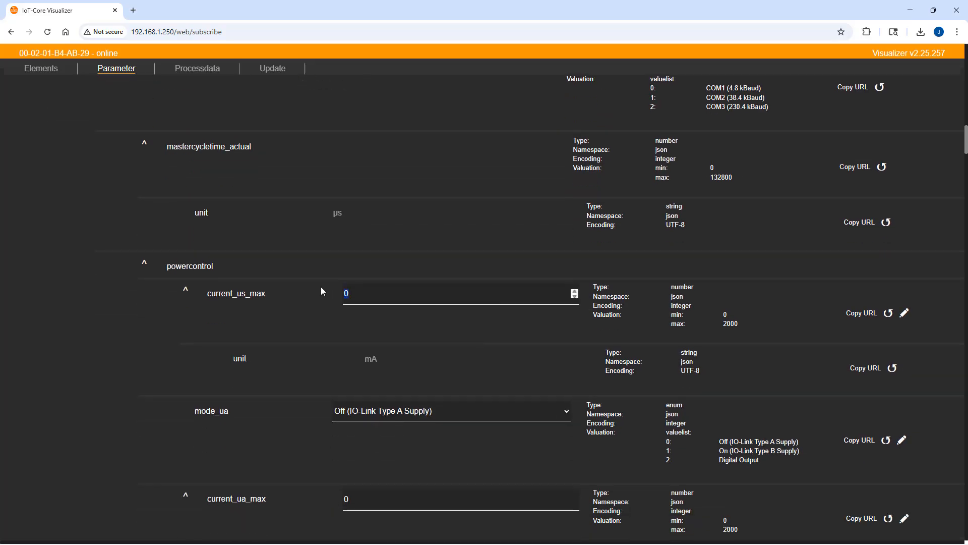
text(2000)
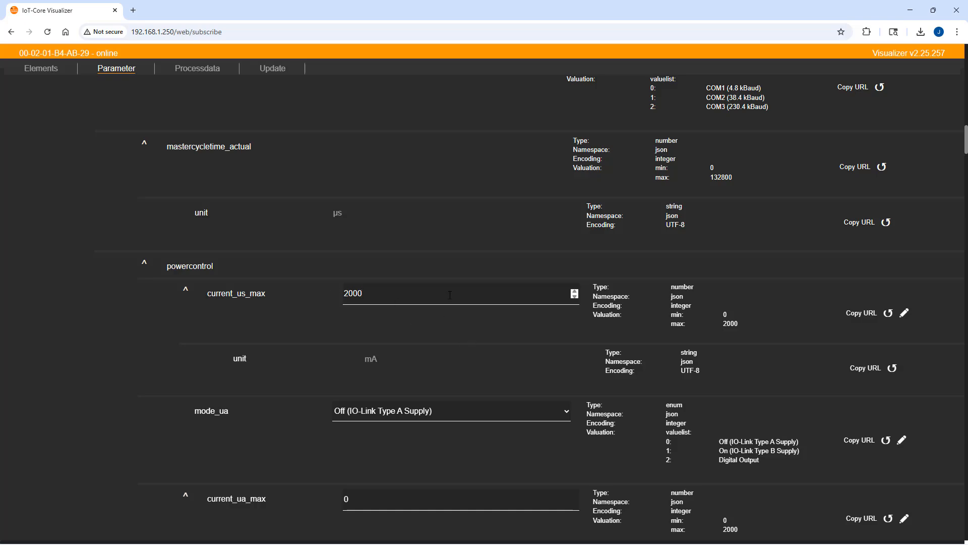
click(907, 313)
text(2000)
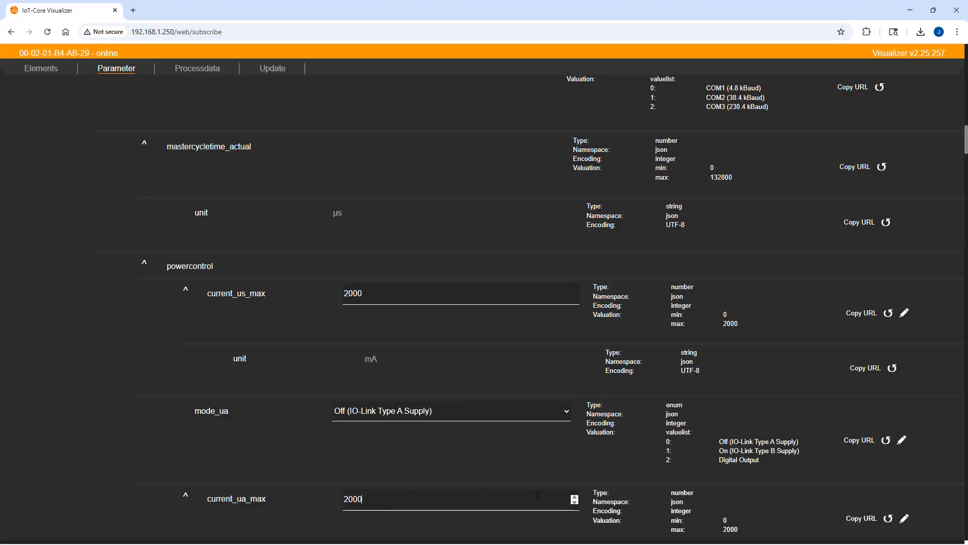
click(904, 518)
Review the remaining port[2] parameters and the port[3] settings, including data storage mode, port mode and power control
scroll(406, 490, down, 6)
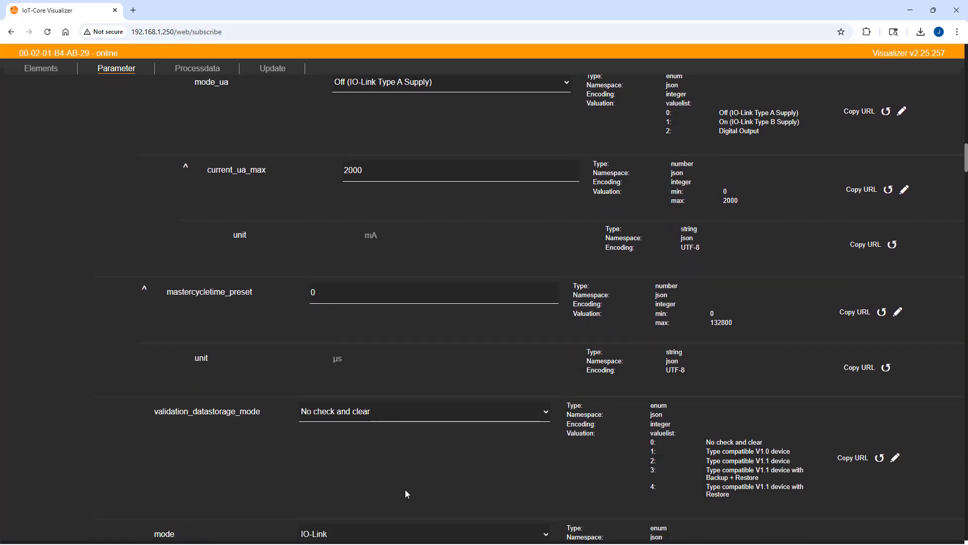
scroll(406, 493, down, 1)
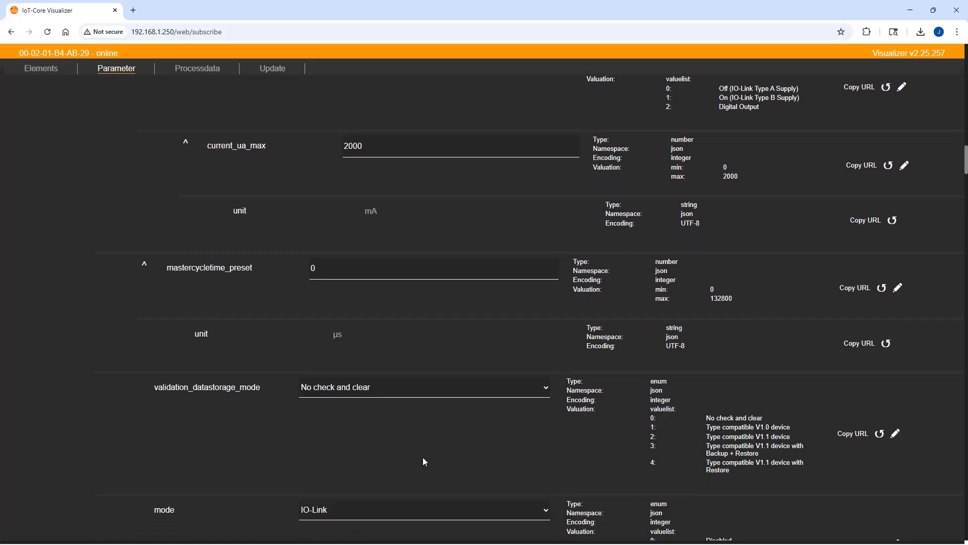
scroll(422, 458, down, 4)
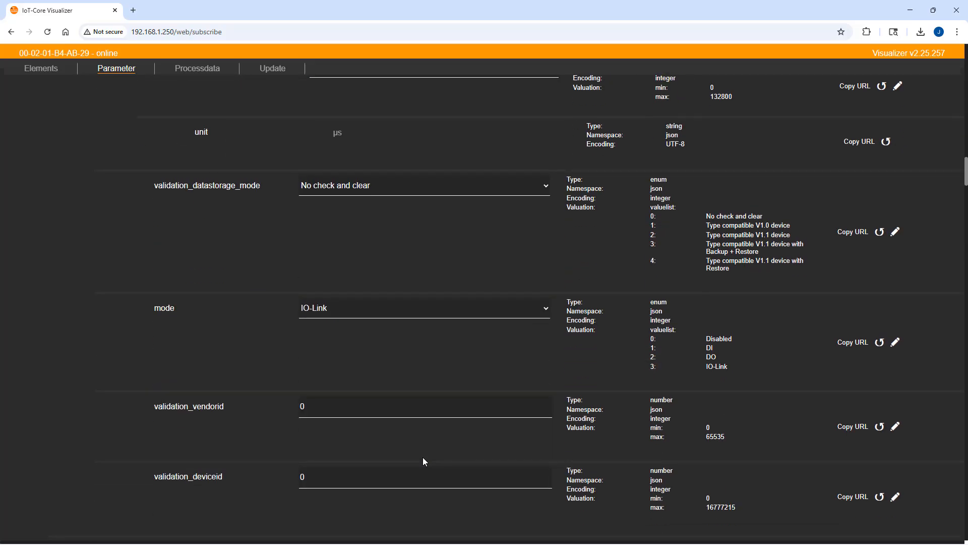
scroll(423, 459, down, 6)
scroll(424, 460, down, 5)
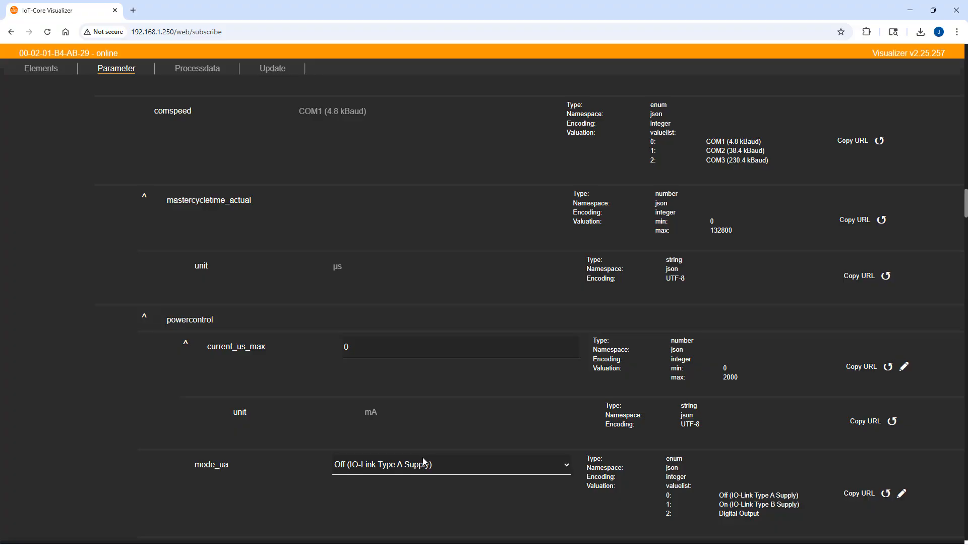
scroll(424, 462, down, 1)
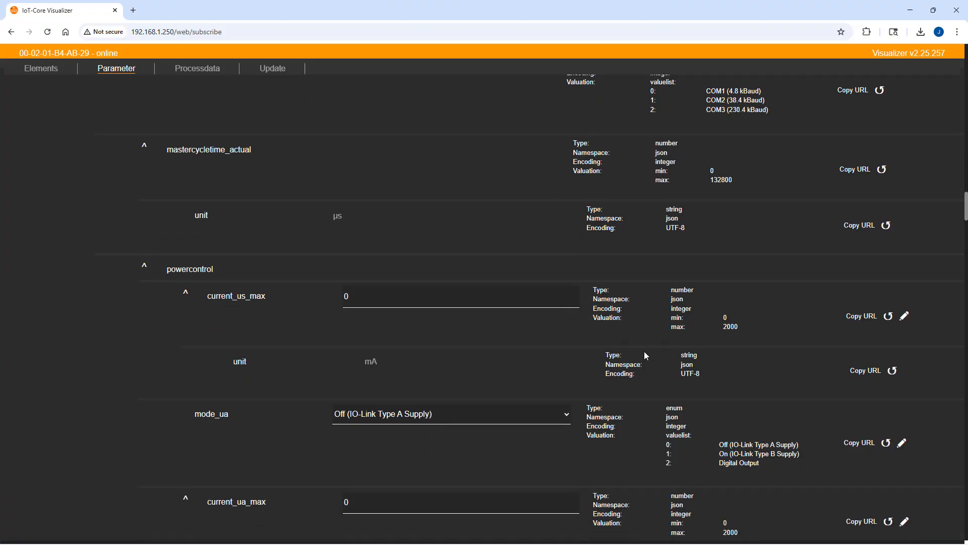
scroll(648, 348, up, 18)
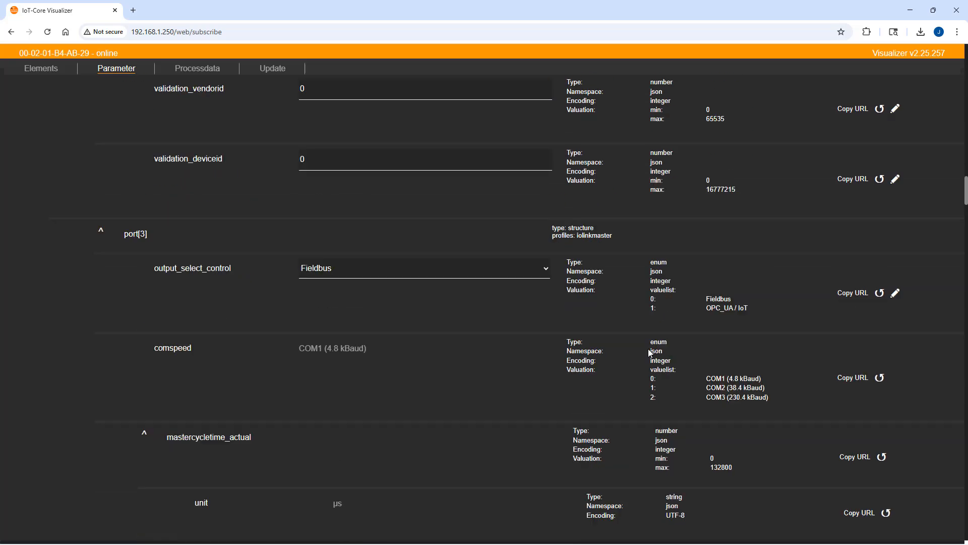
scroll(649, 349, up, 20)
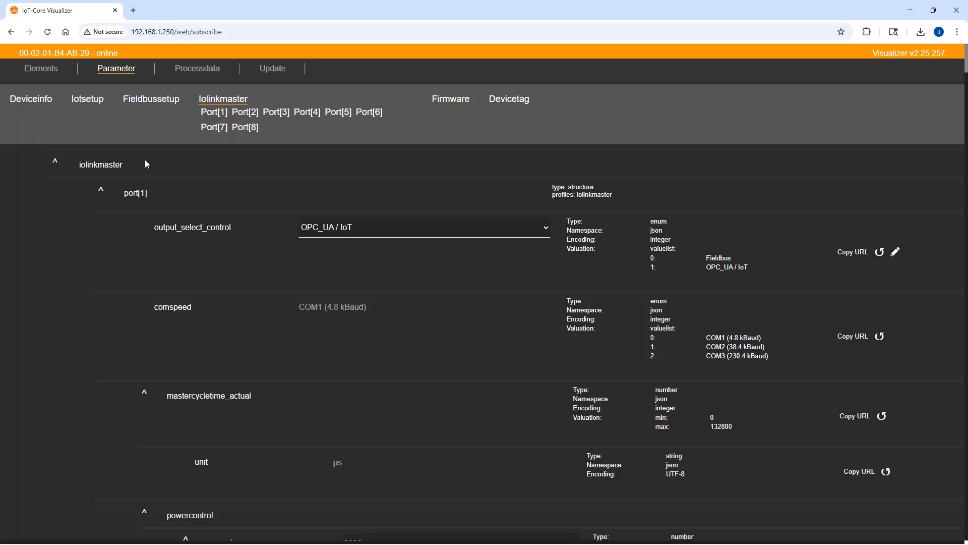
Examine the fieldbus network settings, including the IP address, subnet mask, default gateway and DHCP mode
click(148, 100)
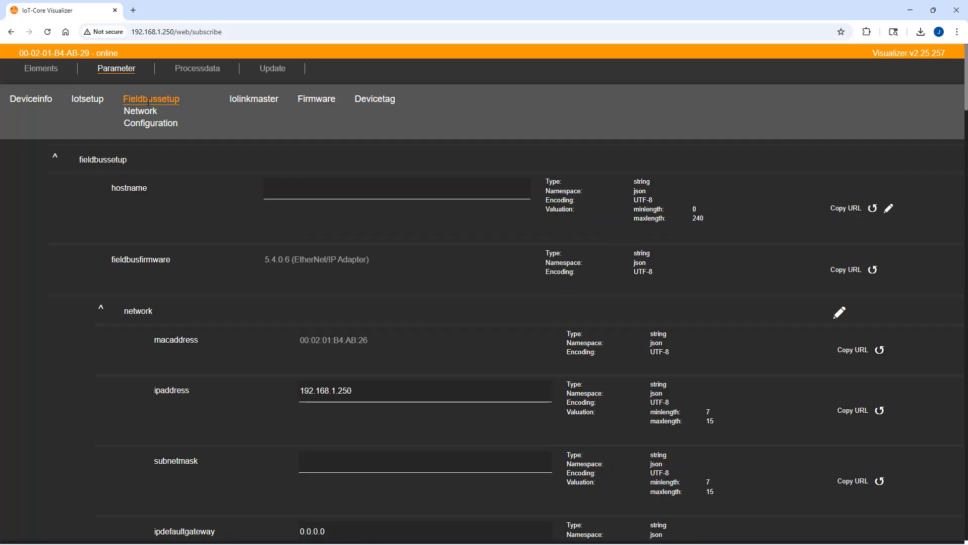
scroll(445, 297, down, 3)
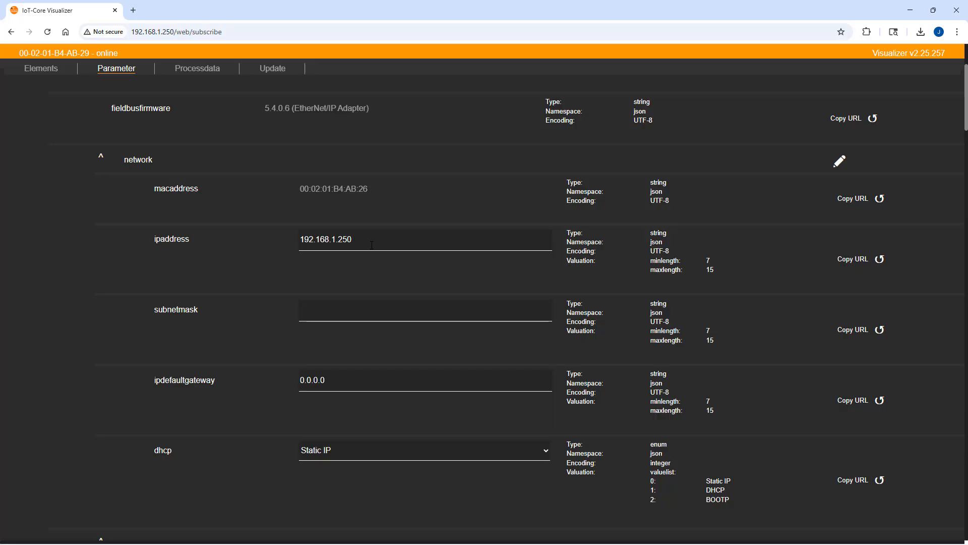
drag(371, 245, 320, 241)
click(408, 241)
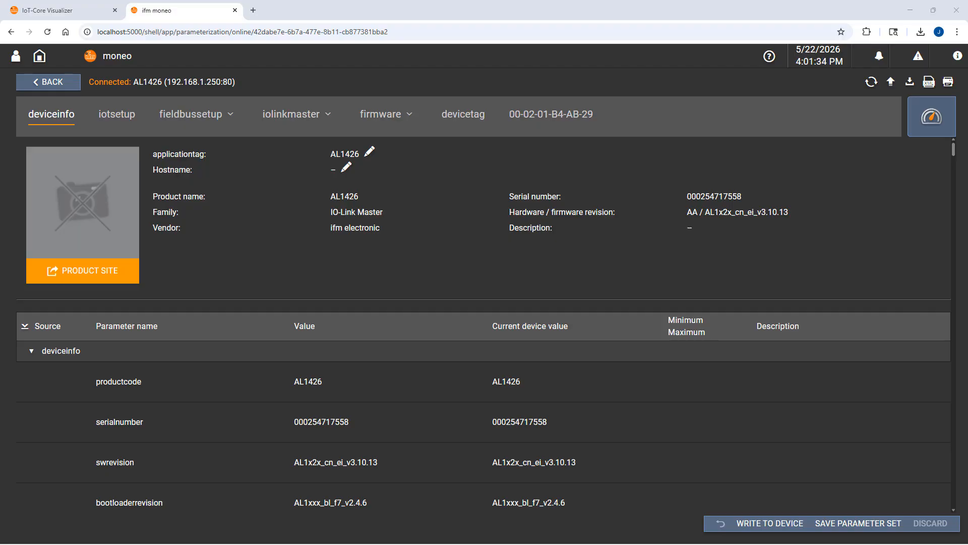
In moneo, review the connected AL1426's deviceinfo, iotsetup, fieldbussetup and iolinkmaster parameters
scroll(435, 271, down, 3)
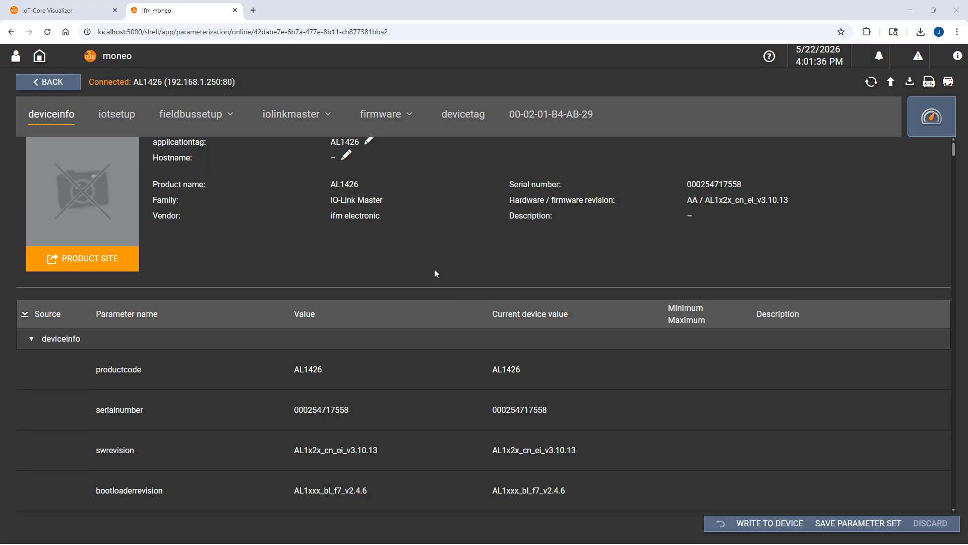
scroll(435, 268, down, 4)
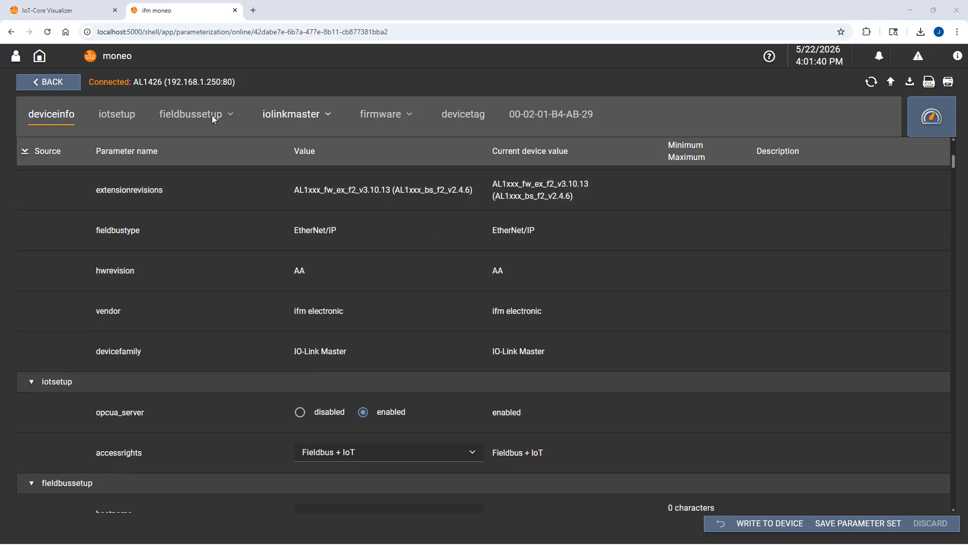
click(126, 116)
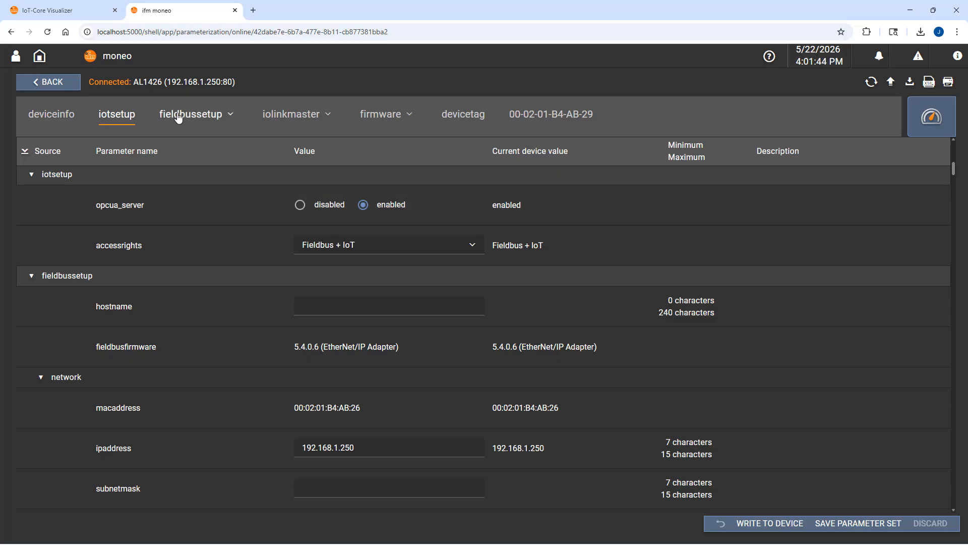
click(187, 120)
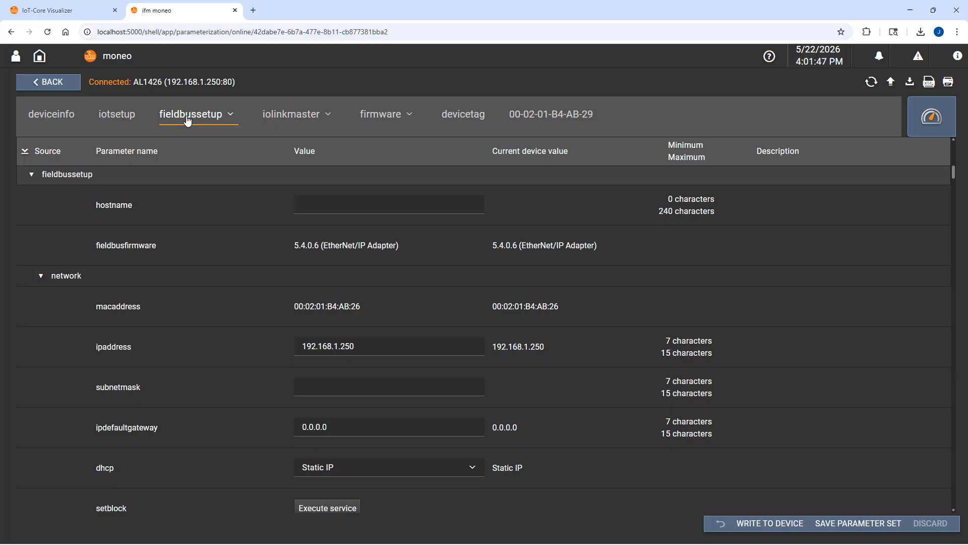
click(313, 119)
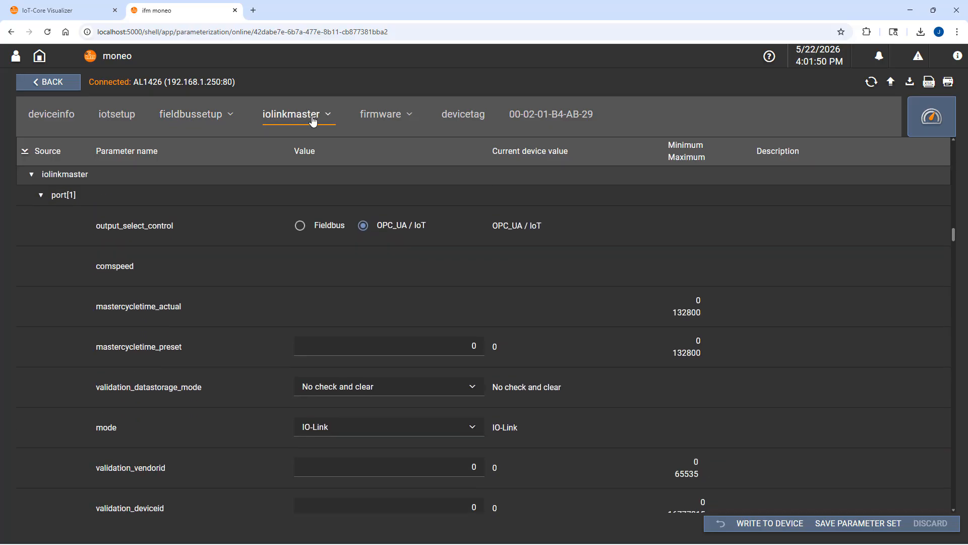